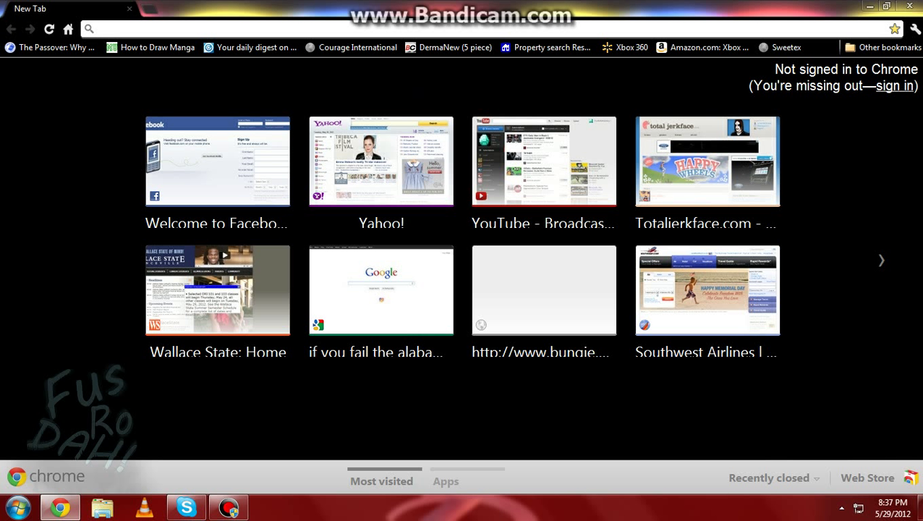
Step: Search Google for 'faithful texture pack' from the Chrome address bar, correcting the typo
text(faithfuyl)
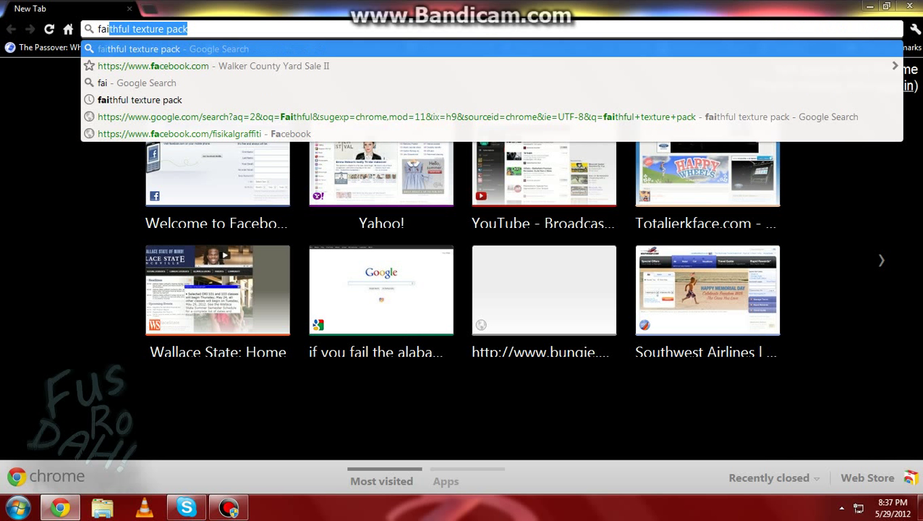
key(BackSpace)
key(BackSpace)
text(l)
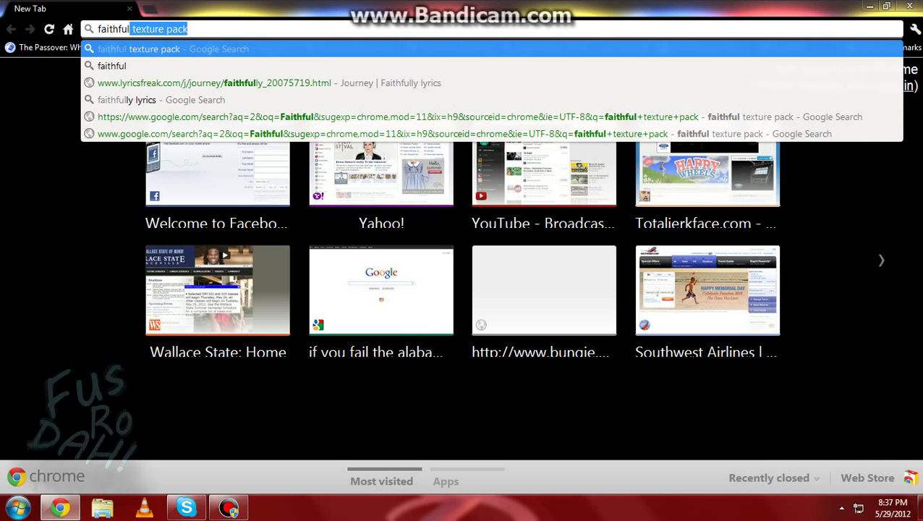
key(Return)
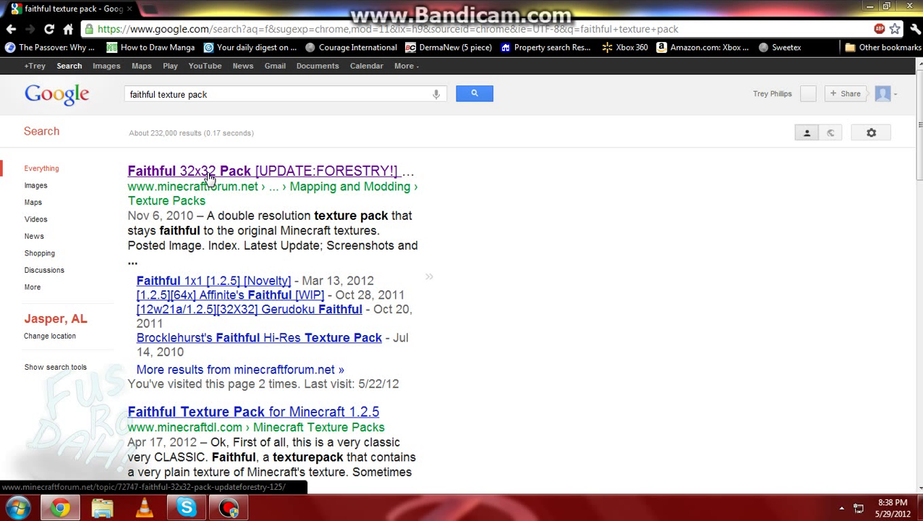
Step: Open the 'Faithful 32x32 Pack [UPDATE:FORESTRY!]' result on minecraftforum.net
click(208, 174)
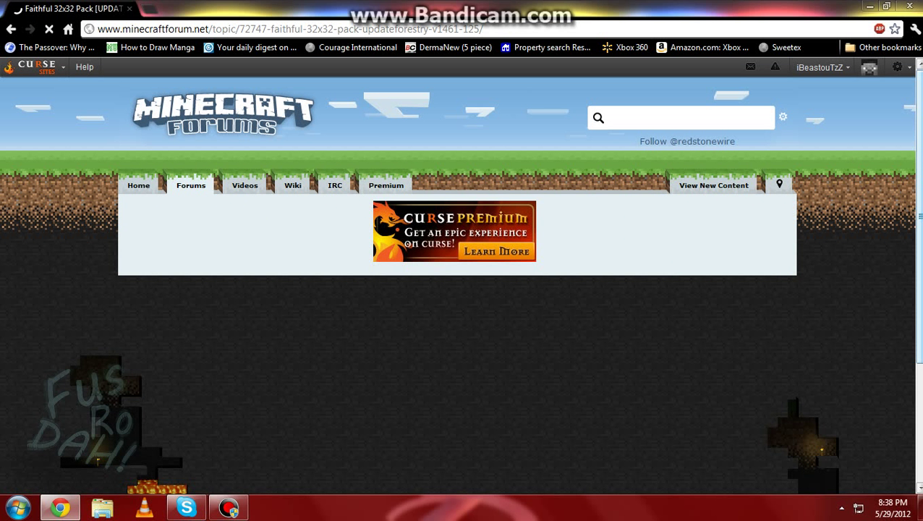
Step: Scroll the Faithful 32x32 topic down through the Latest Update notes and Forestry screenshots
scroll(462, 275, down, 5)
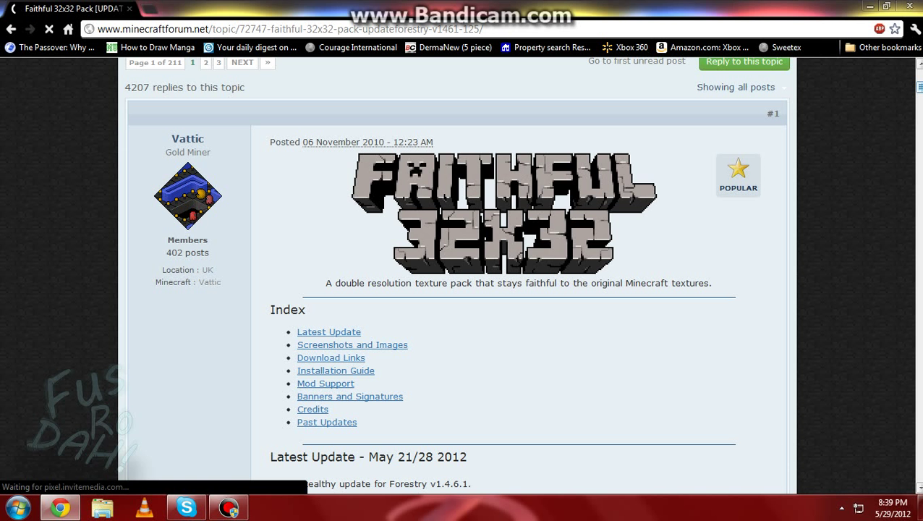
scroll(920, 92, down, 2)
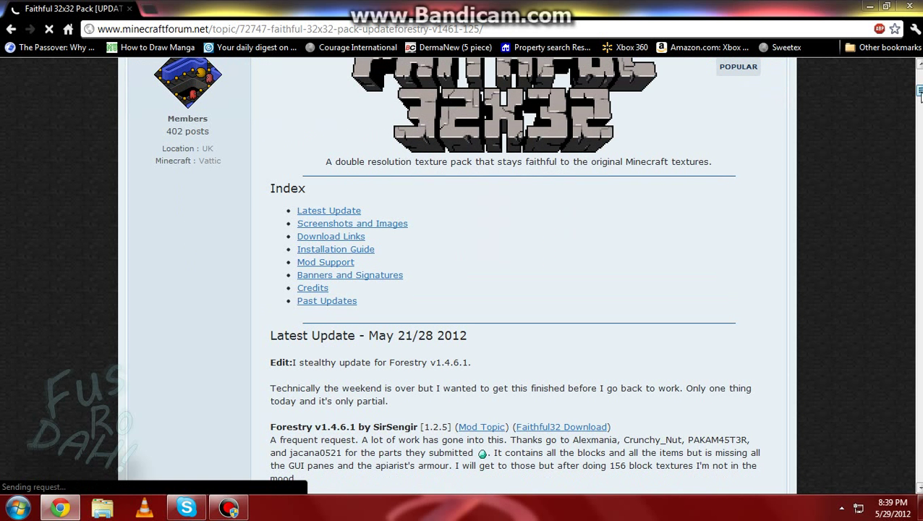
scroll(920, 98, down, 1)
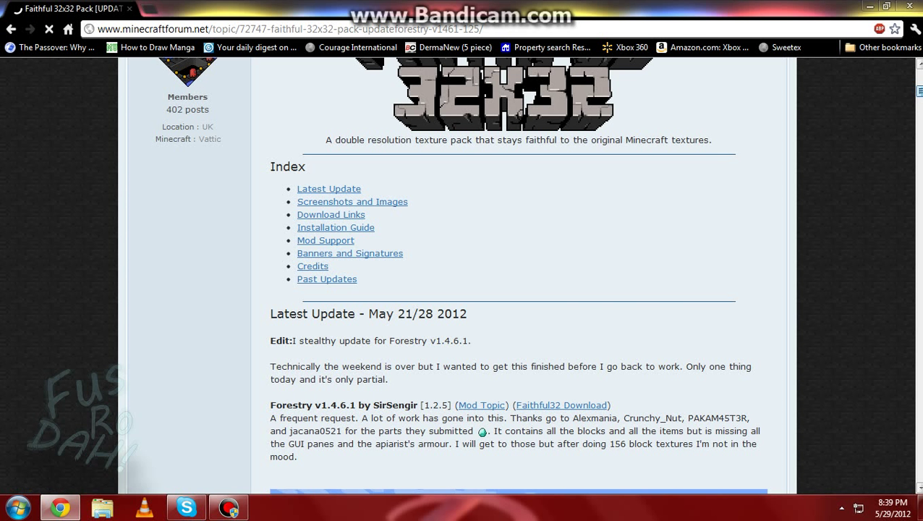
scroll(919, 92, down, 1)
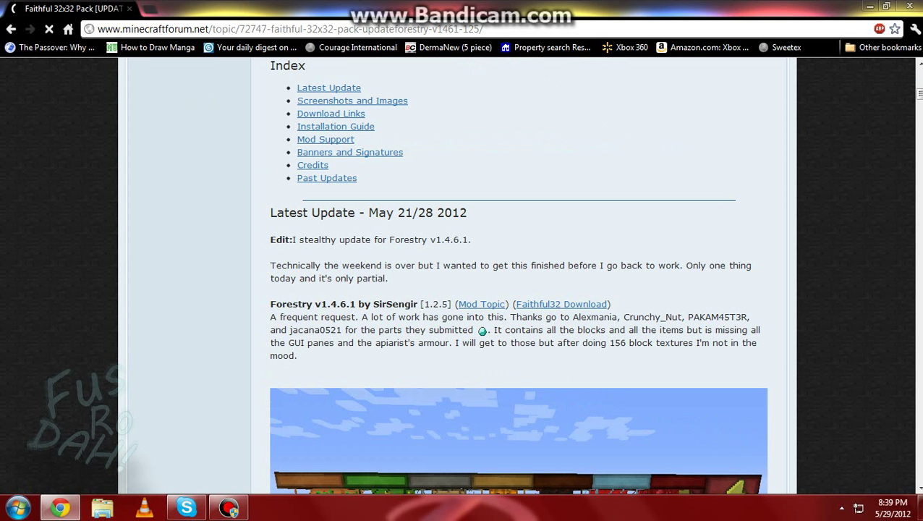
click(919, 489)
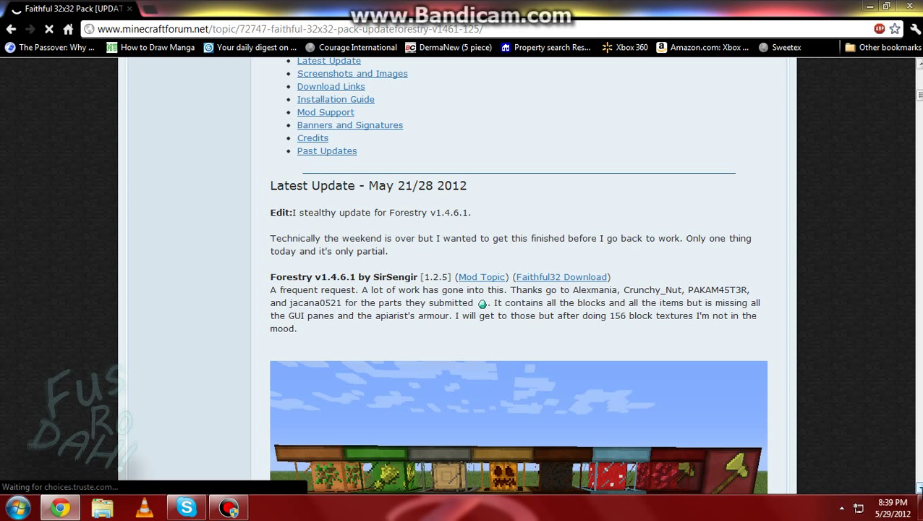
click(919, 489)
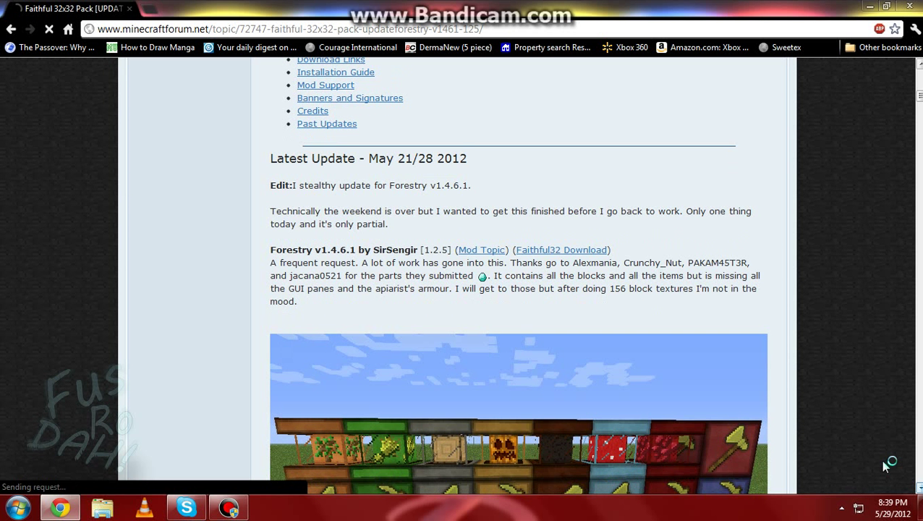
click(919, 489)
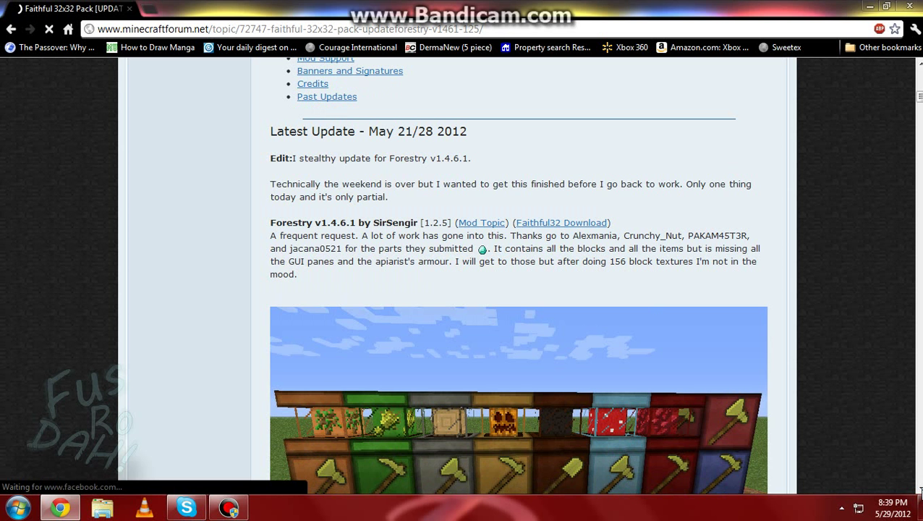
click(919, 489)
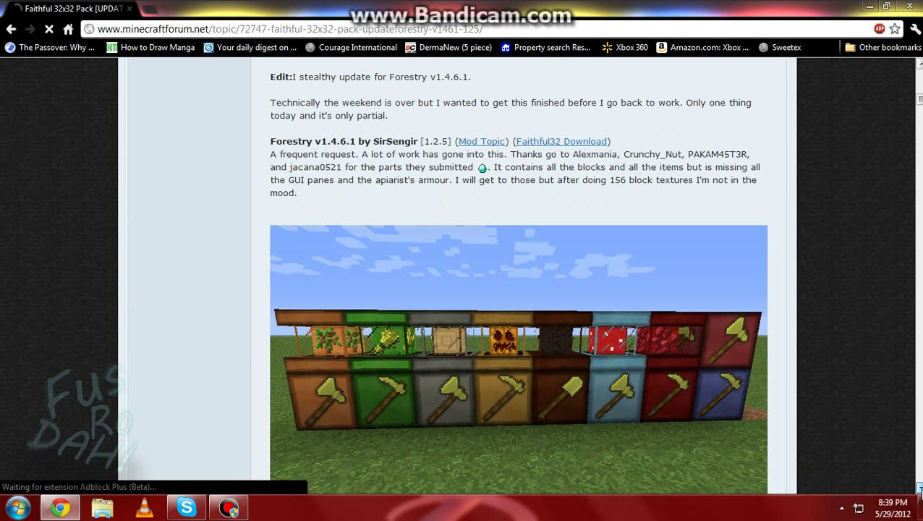
click(919, 489)
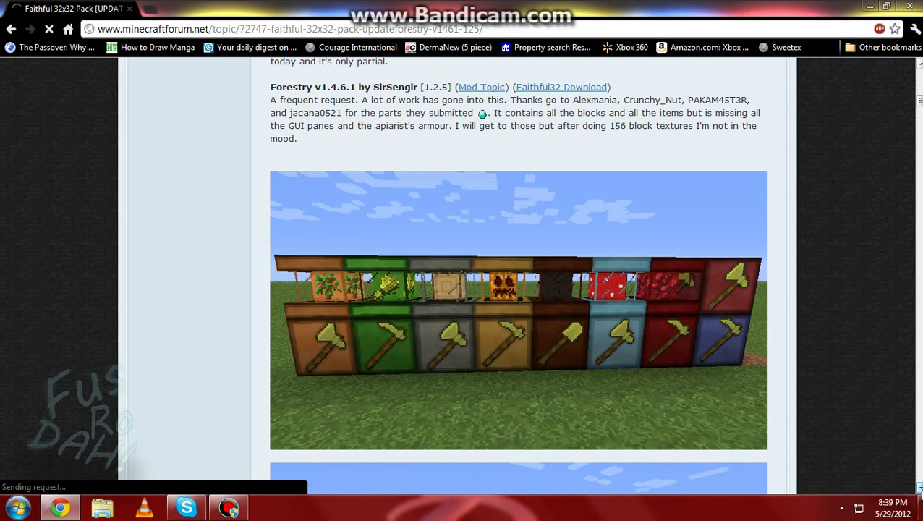
click(919, 489)
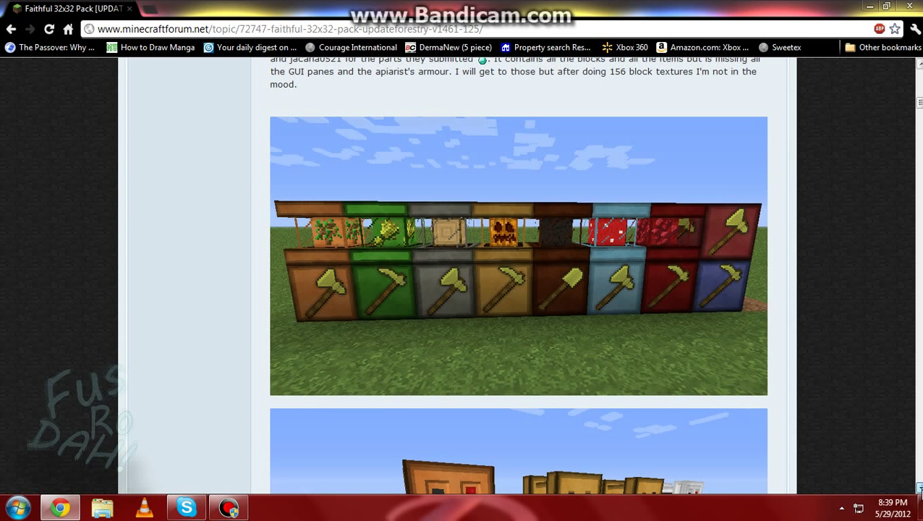
click(919, 489)
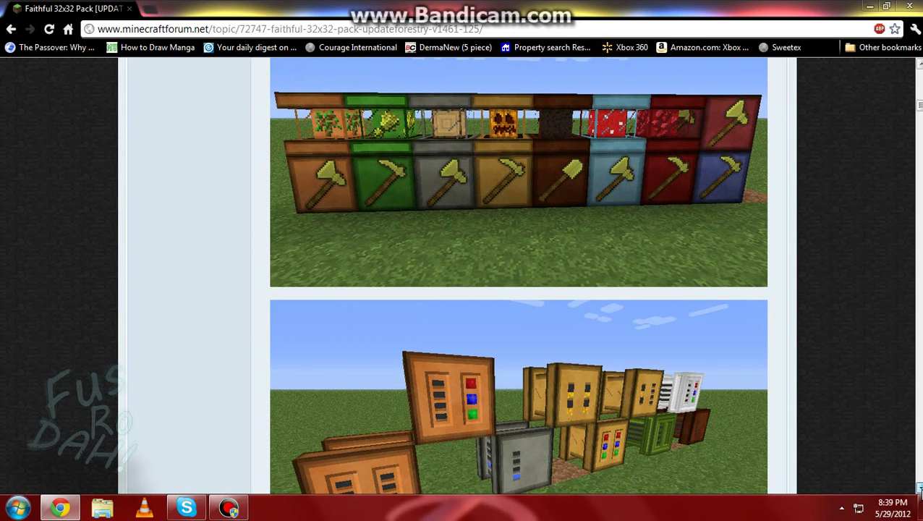
click(919, 489)
click(918, 489)
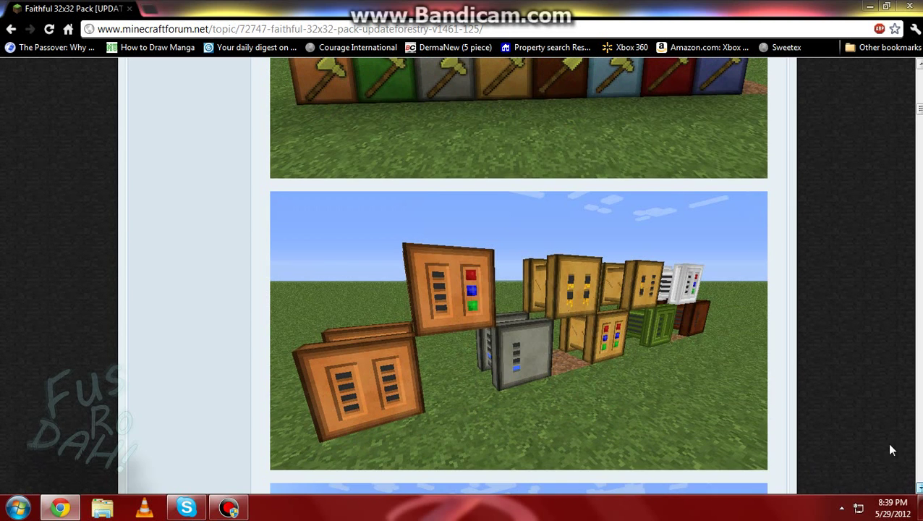
drag(920, 110, 920, 134)
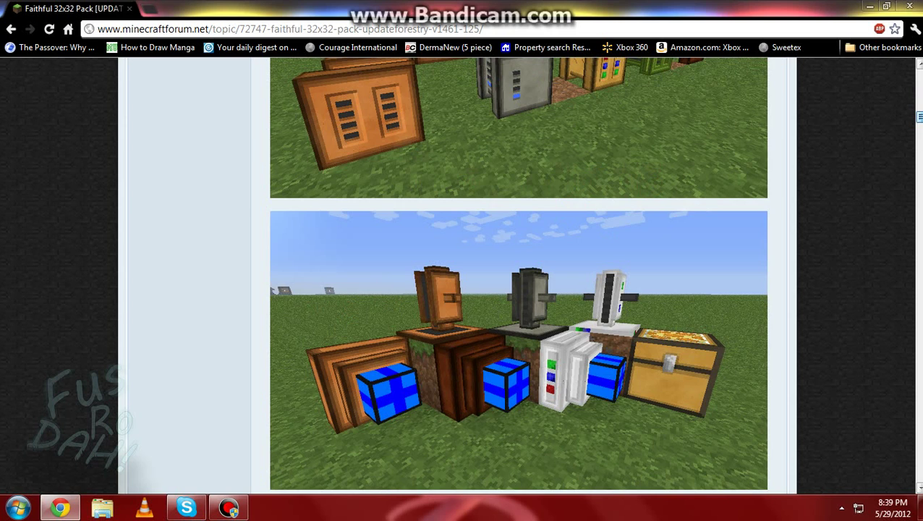
Step: Scroll down to the Download links section with the OptiFine warning, then select the page URL
scroll(518, 348, down, 5)
scroll(518, 289, down, 5)
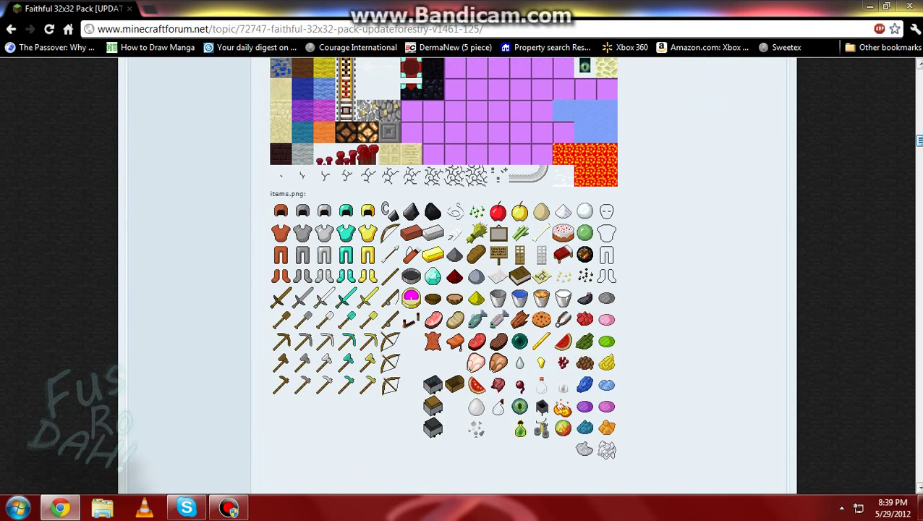
scroll(518, 289, down, 2)
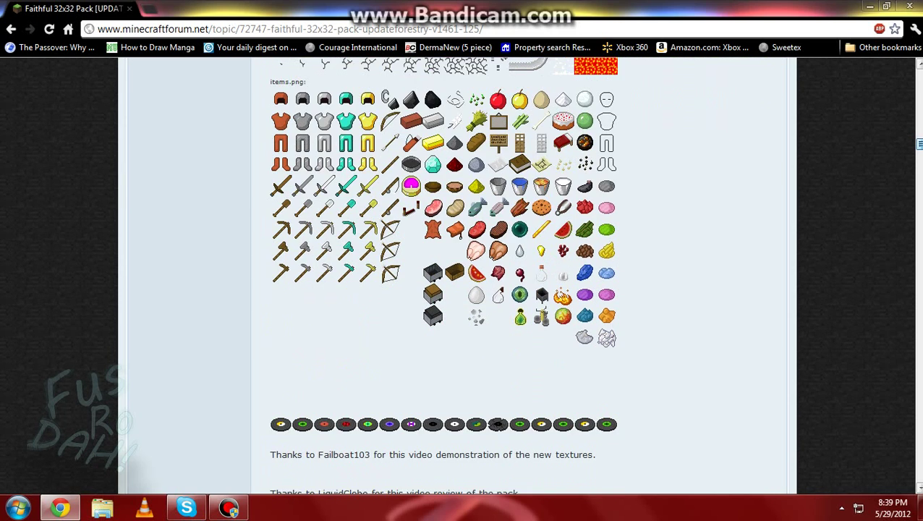
scroll(518, 289, down, 3)
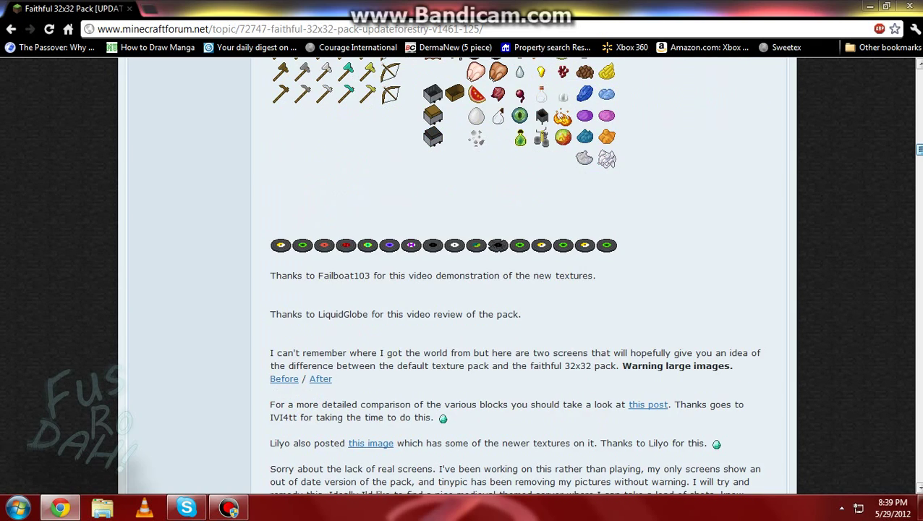
scroll(518, 289, down, 4)
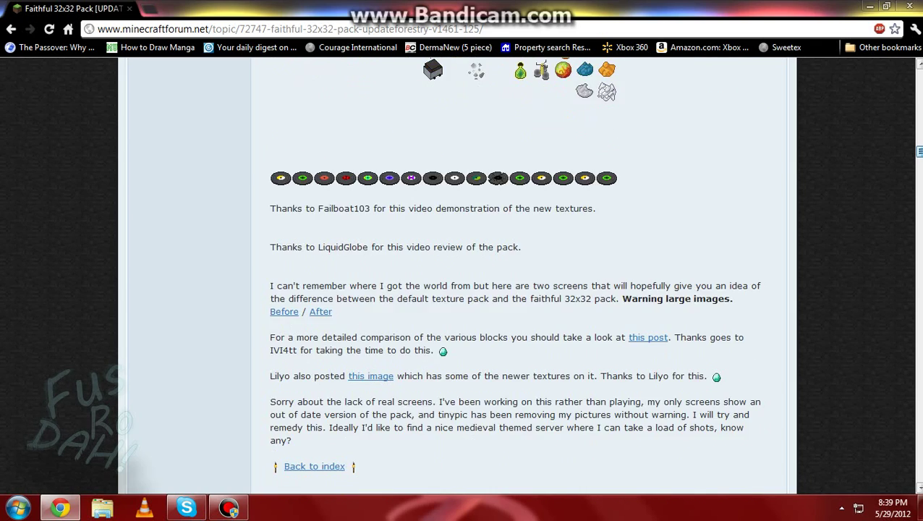
scroll(518, 289, down, 2)
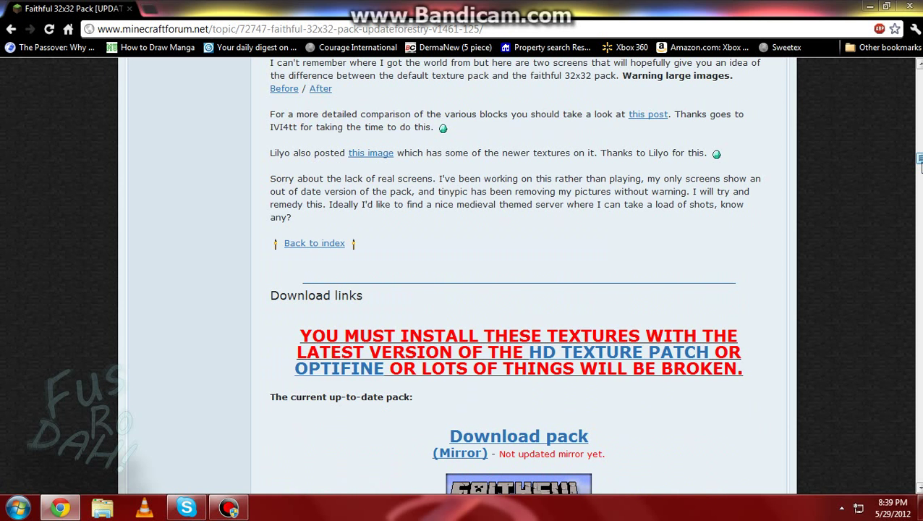
scroll(518, 290, down, 2)
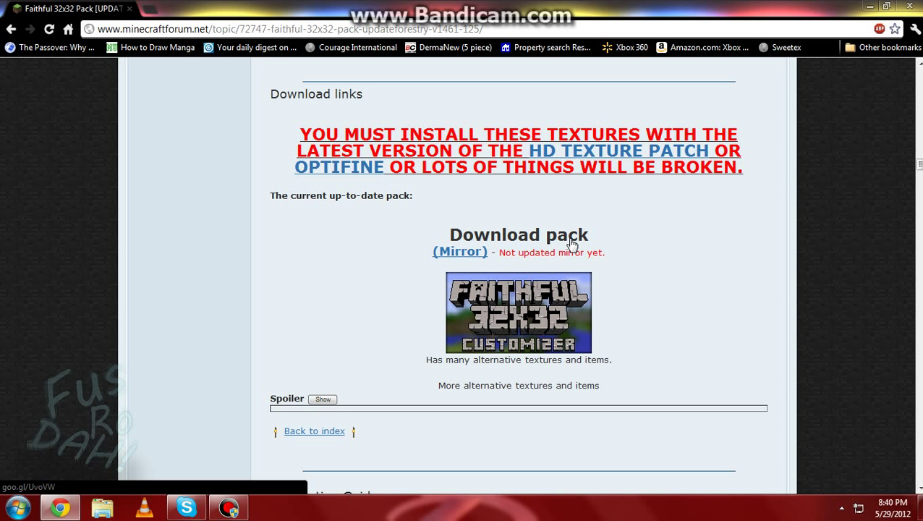
click(457, 30)
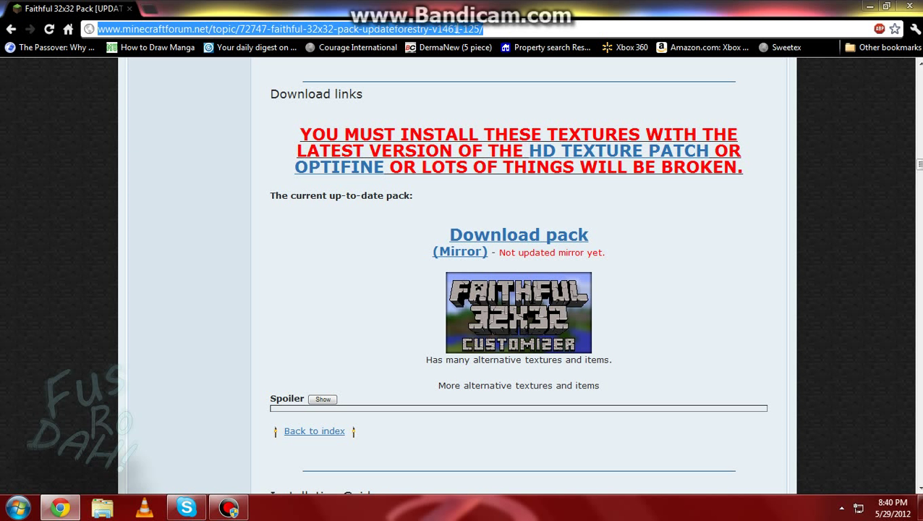
Step: Search Google for 'optifine 1.2.5'
text(optifin)
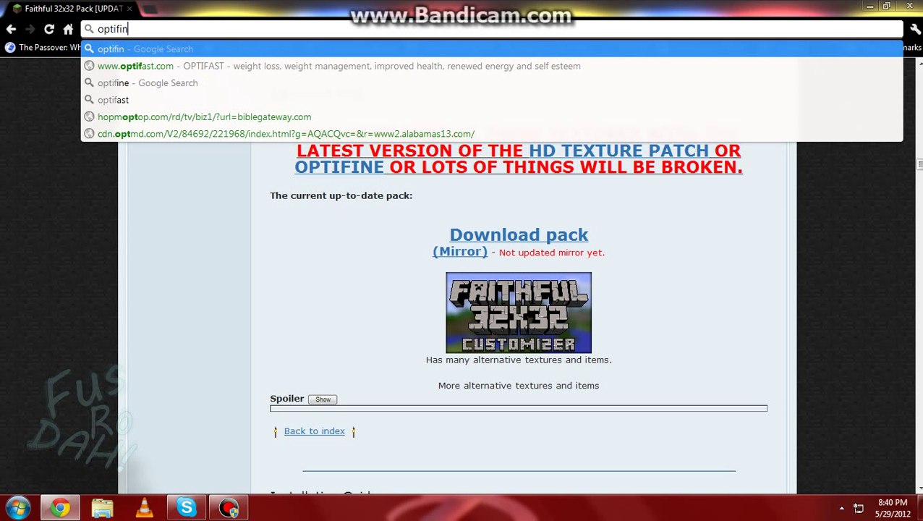
text(e 1.2.5)
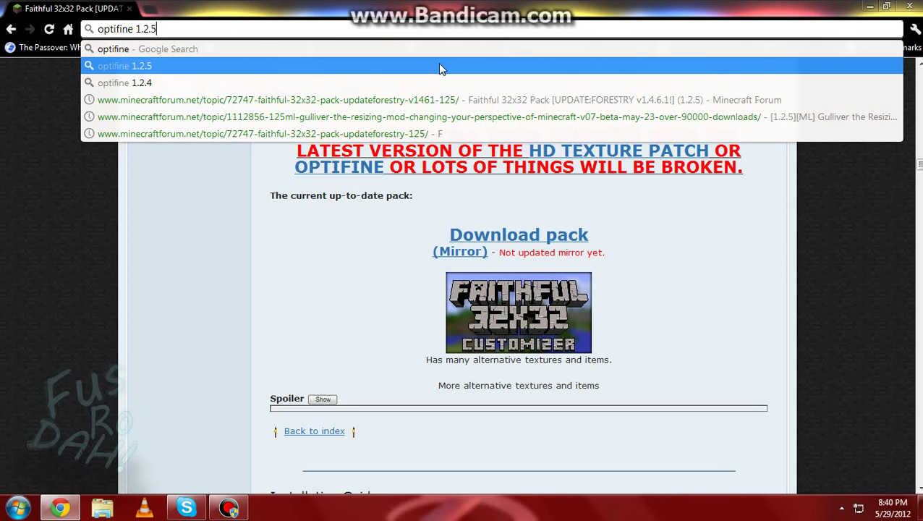
key(Return)
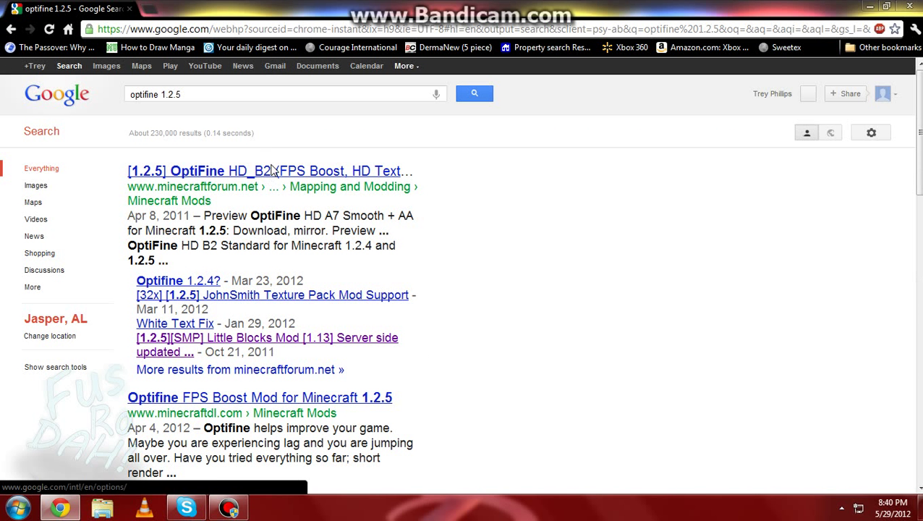
Step: Open the '[1.2.5] OptiFine HD_B2 FPS Boost, HD Textures' forum result
click(266, 177)
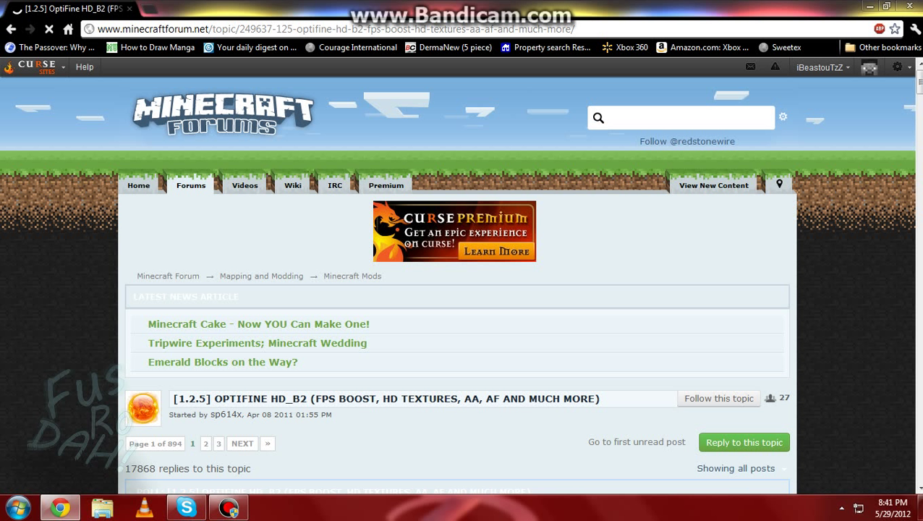
Step: Scroll the OptiFine topic to the HD B2 Standard downloads for 1.2.5, then open the Start menu
click(909, 66)
click(918, 83)
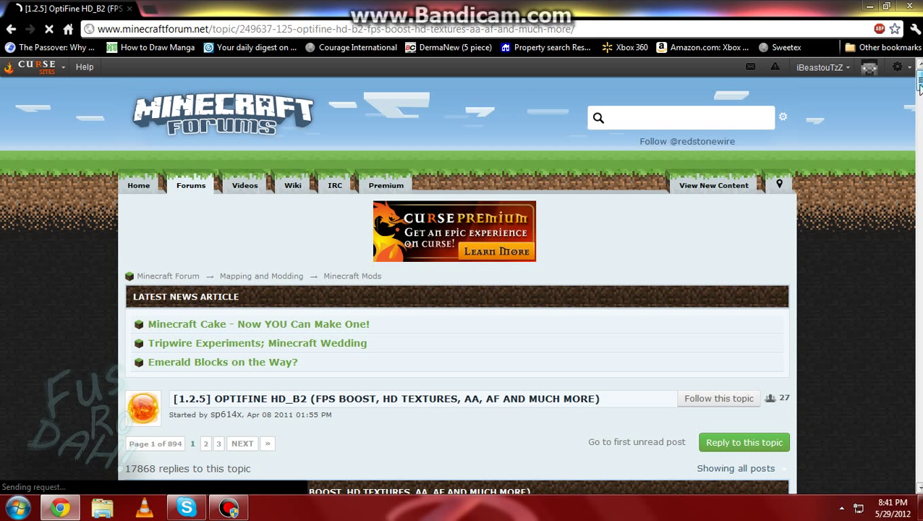
drag(919, 85, 920, 88)
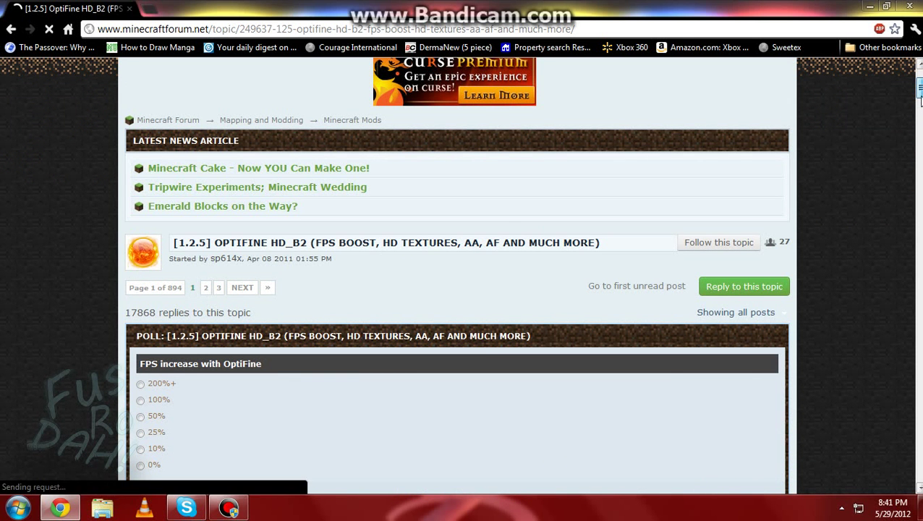
click(921, 116)
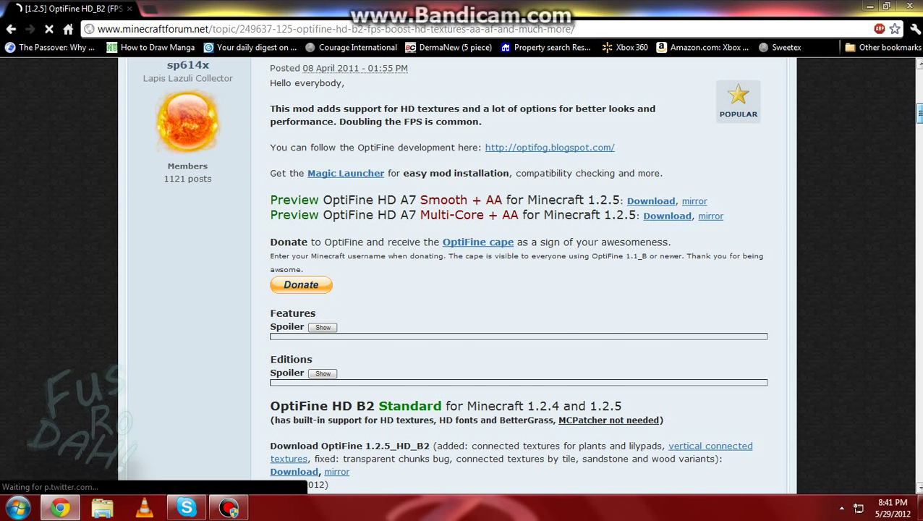
scroll(461, 275, down, 7)
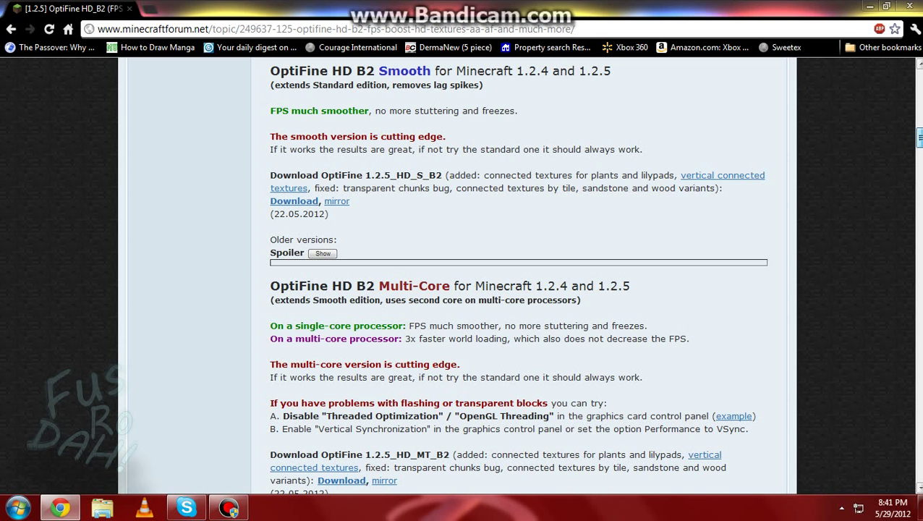
drag(919, 139, 920, 133)
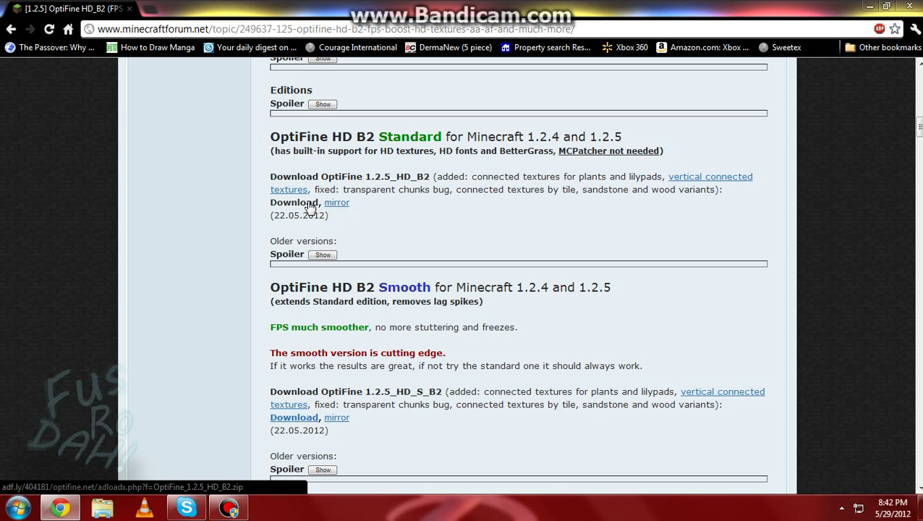
click(18, 507)
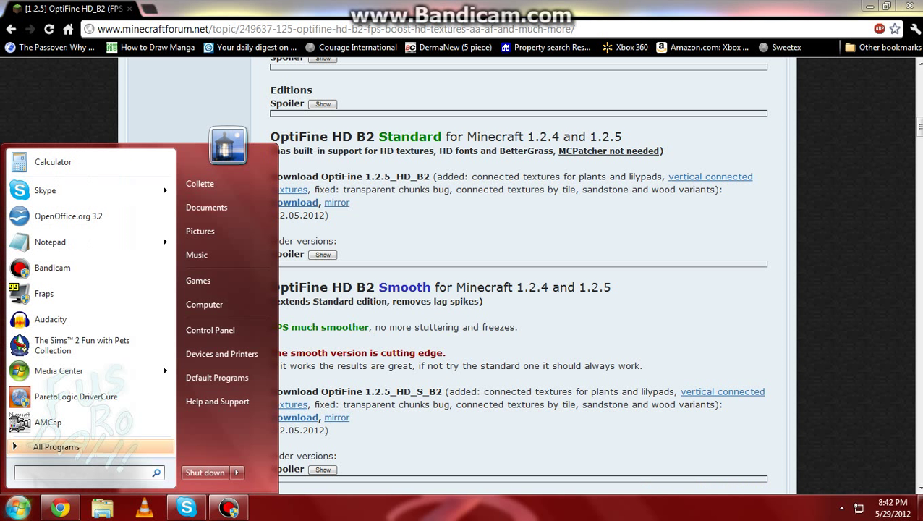
Step: Go to %appdata%\.minecraft\bin in Explorer and select minecraft.jar
text(%appdata%)
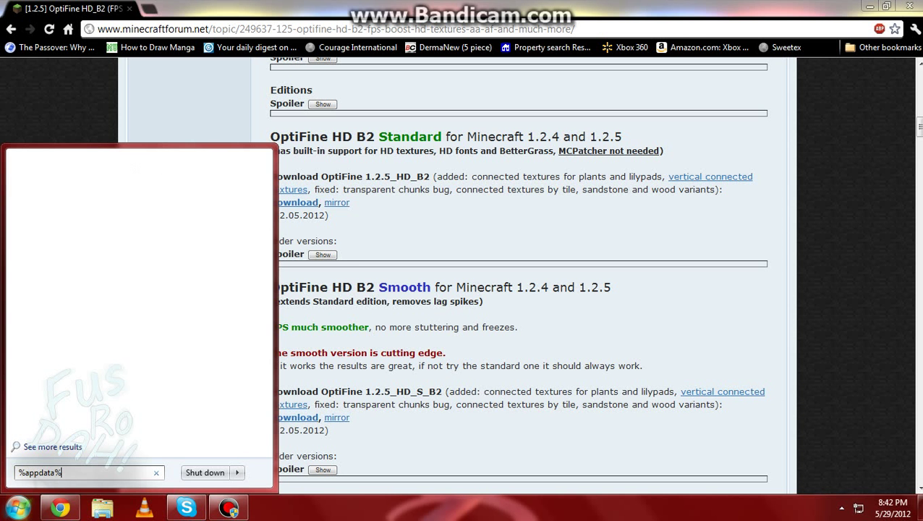
key(Return)
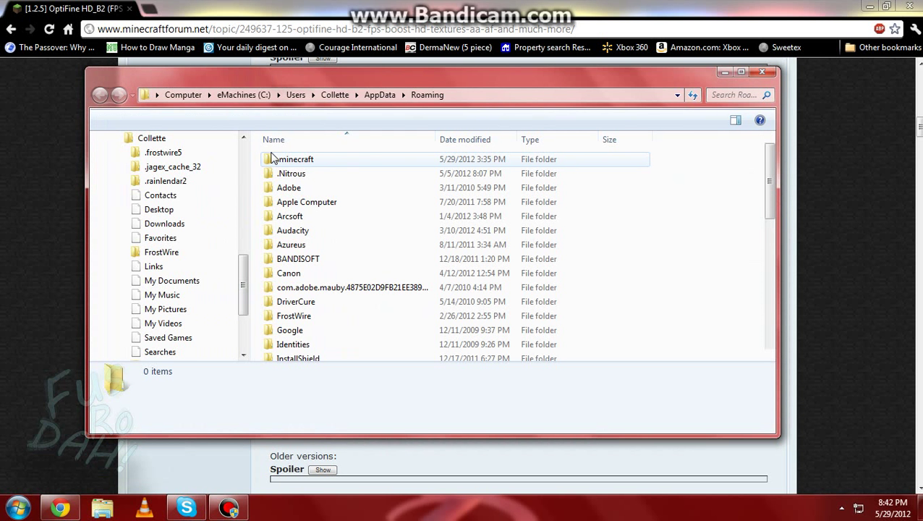
click(288, 161)
double_click(356, 164)
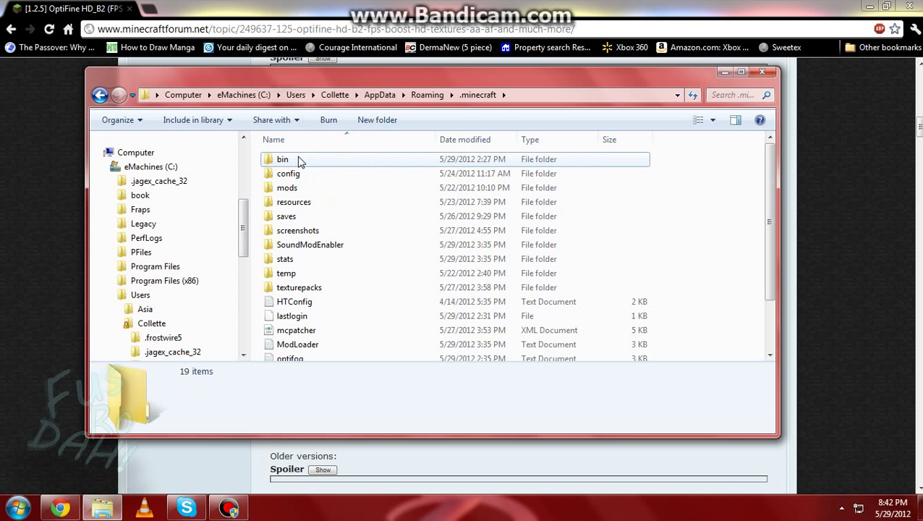
double_click(300, 160)
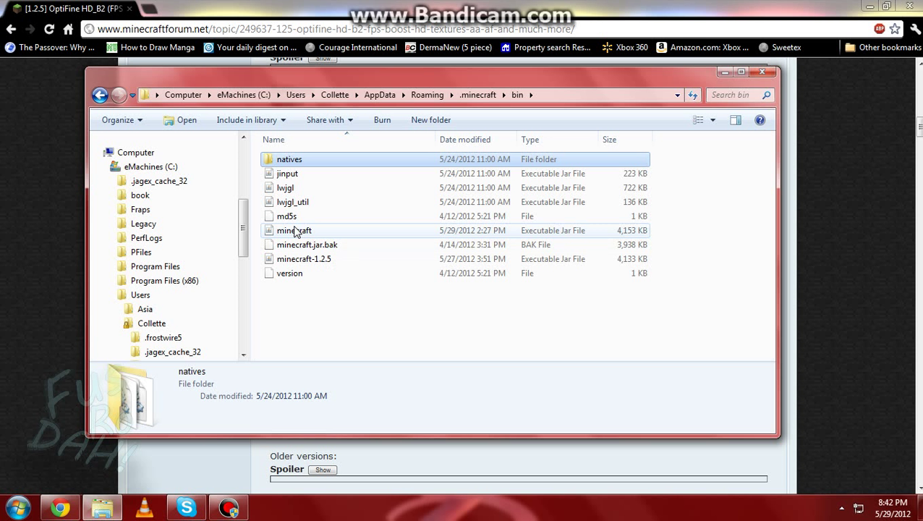
click(294, 230)
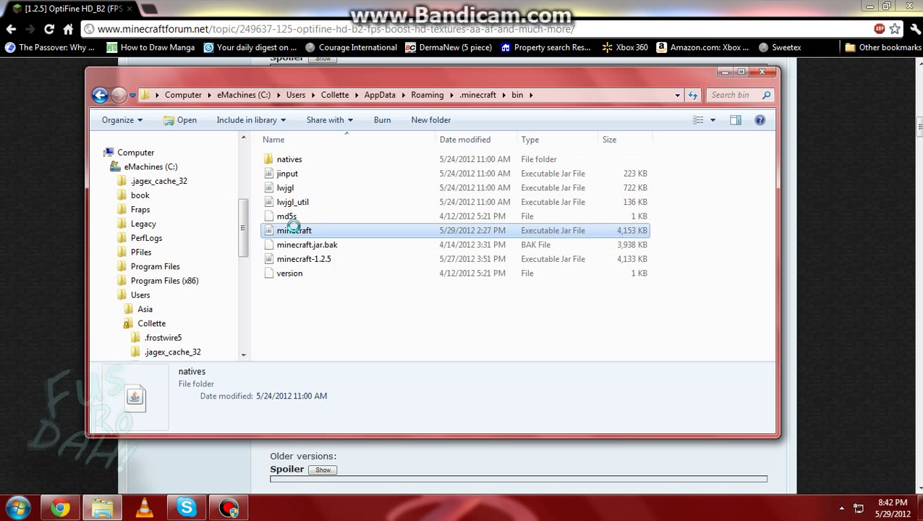
Step: Open minecraft.jar with WinRAR archiver and close the evaluation reminder
right_click(337, 231)
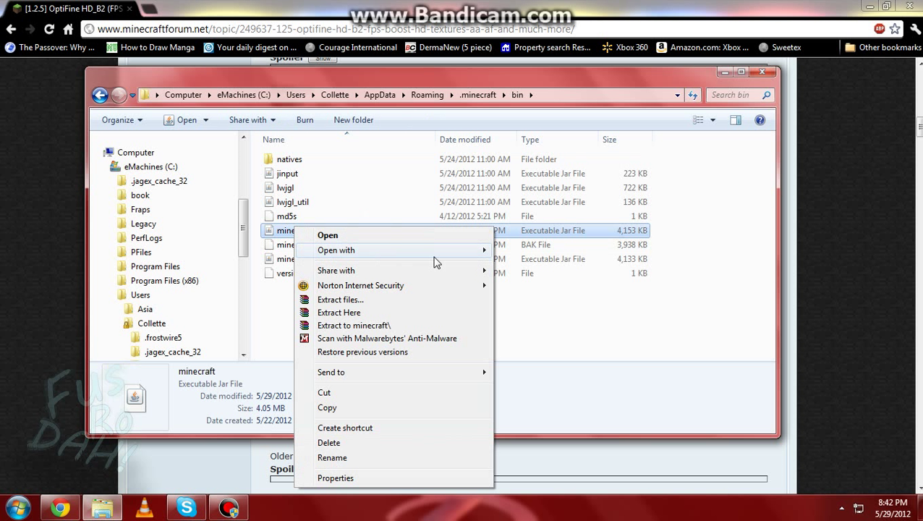
mouse_move(465, 251)
click(535, 265)
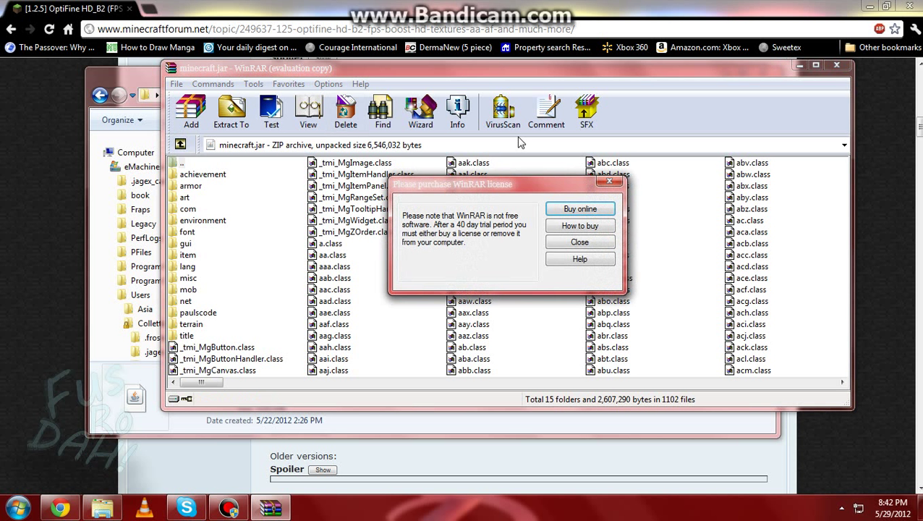
click(573, 243)
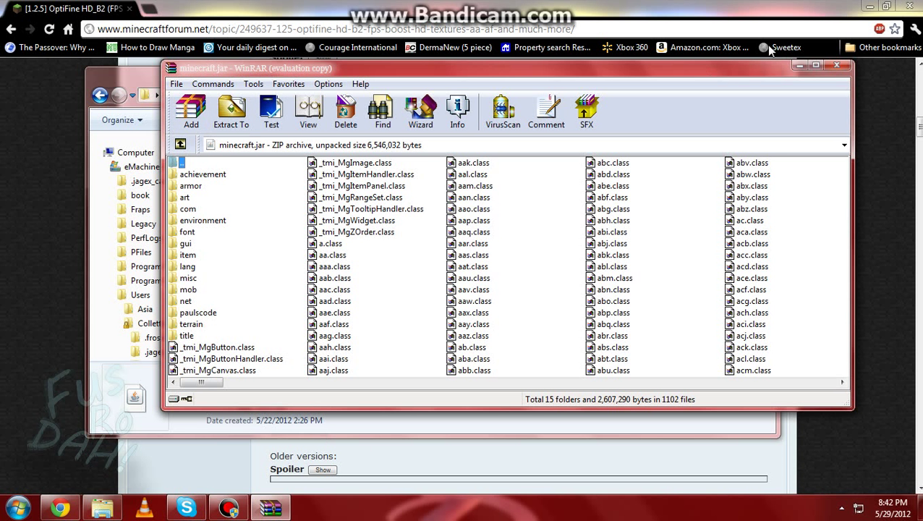
Step: Minimize Chrome and the bin folder window, and position the minecraft.jar archive window
click(868, 5)
click(117, 78)
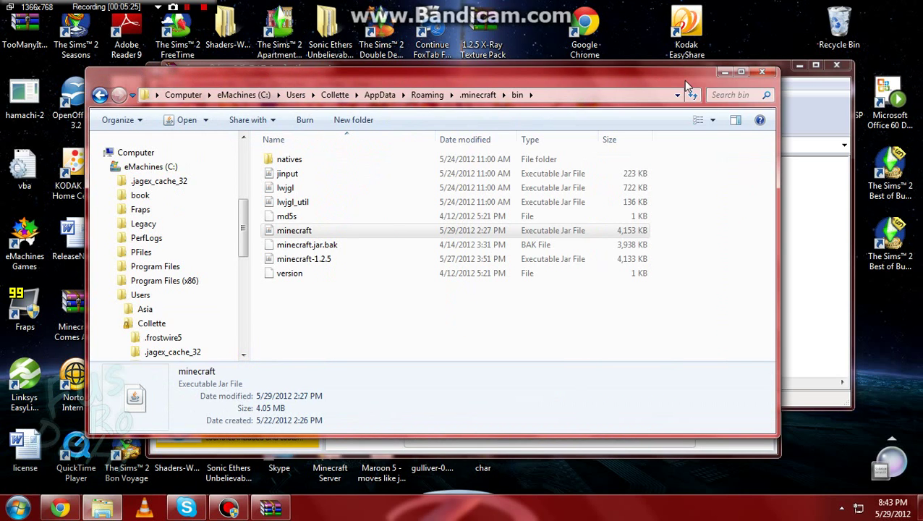
click(724, 71)
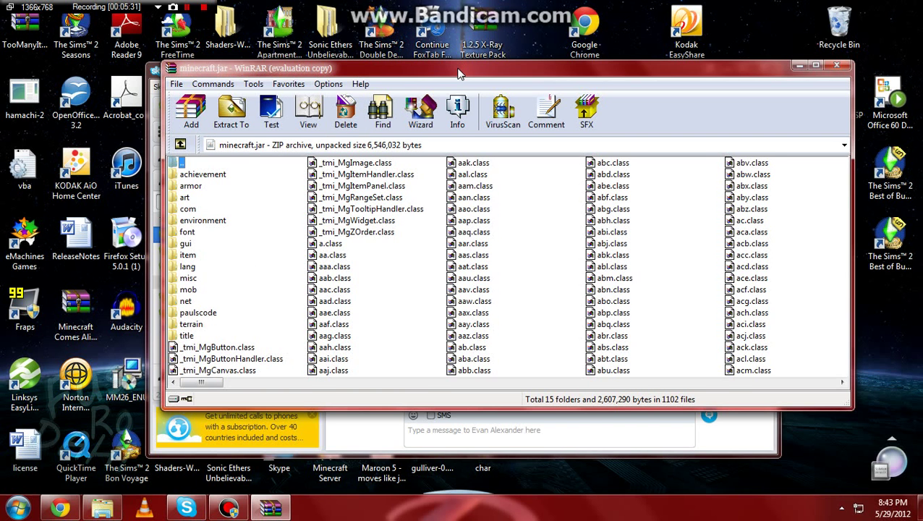
drag(458, 73, 437, 77)
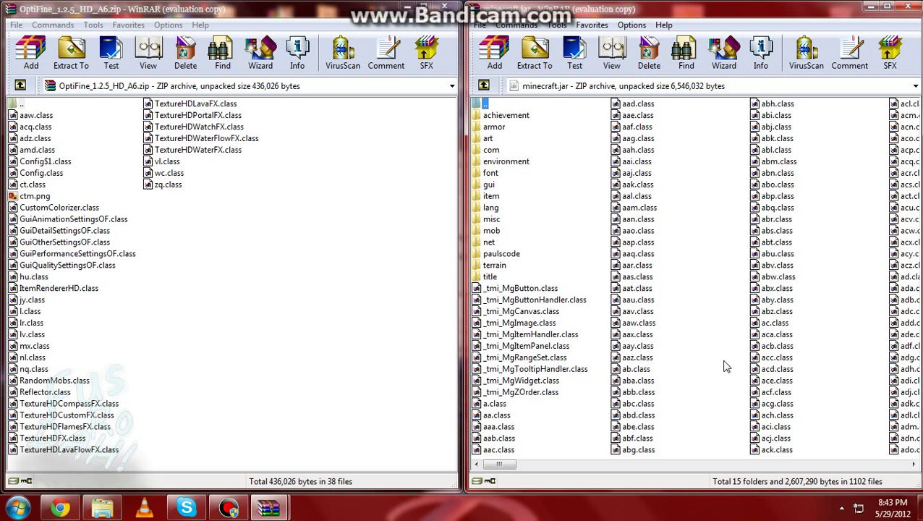
Step: Drag all 38 files from OptiFine_1.2.5_HD_A6.zip into minecraft.jar, replacing existing ones
drag(36, 456, 313, 118)
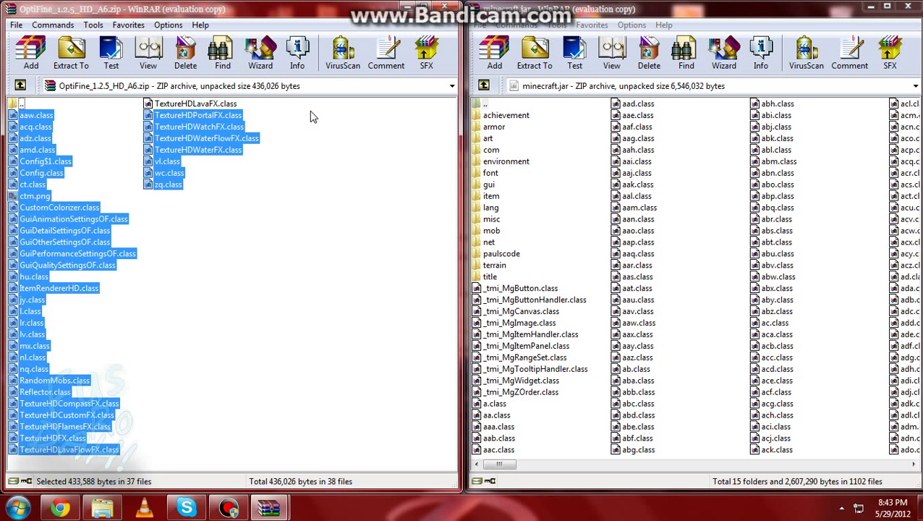
ctrl+click(204, 105)
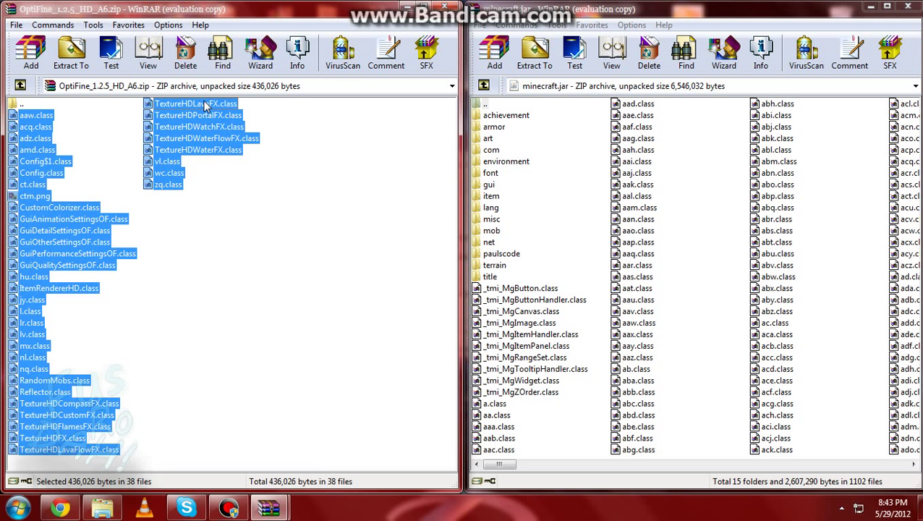
drag(194, 108, 717, 229)
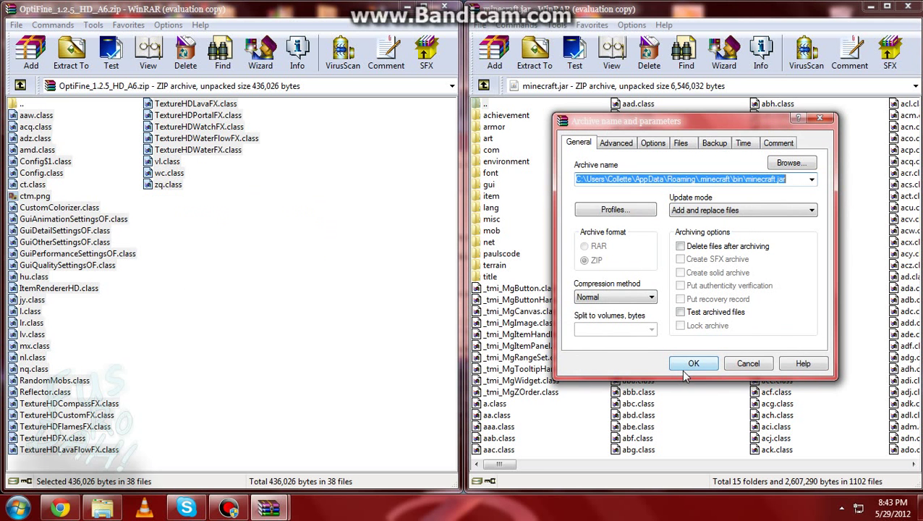
click(689, 368)
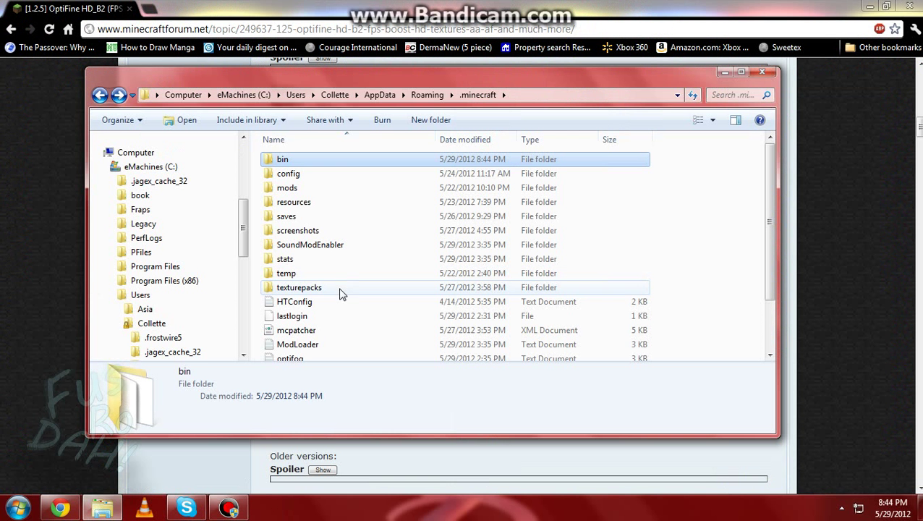
Step: Check the bin folder to confirm minecraft.jar was updated with the OptiFine classes
click(118, 97)
click(117, 97)
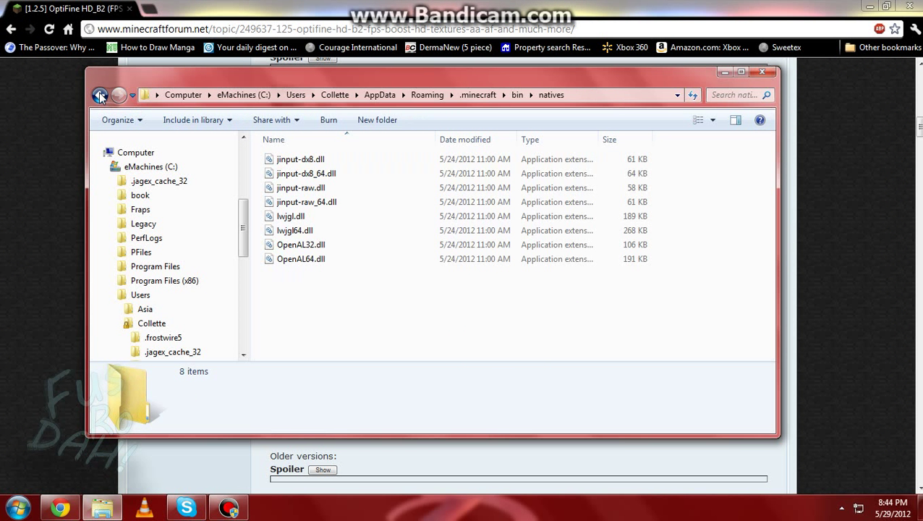
click(100, 97)
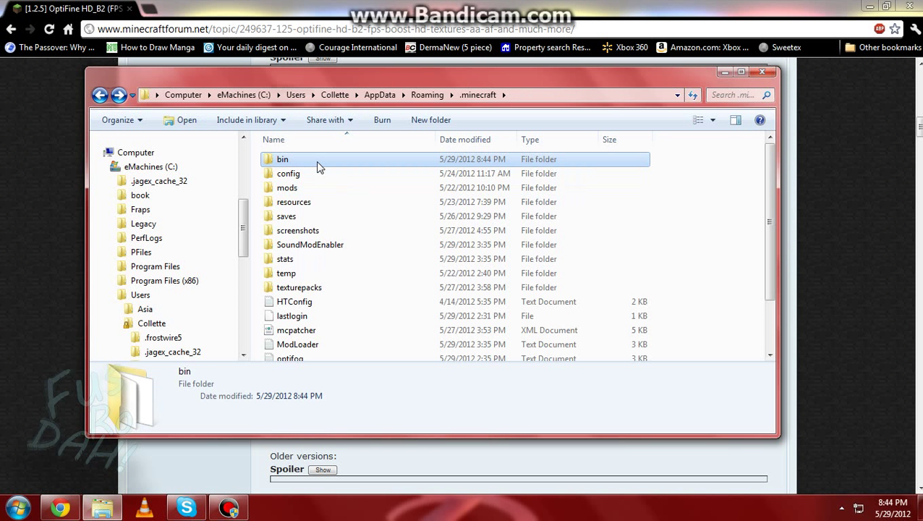
double_click(316, 159)
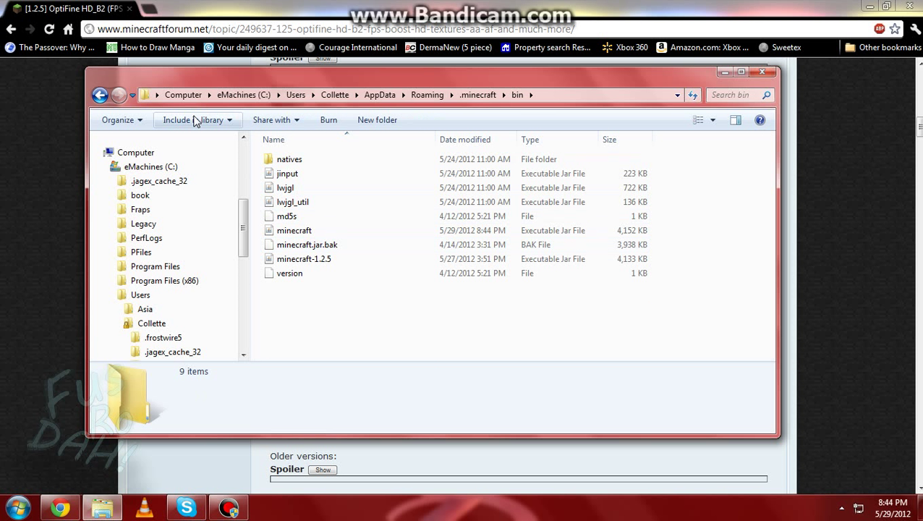
Step: Confirm the 1.2.5 X-Ray Texture Pack is in texturepacks, then launch Minecraft 1.2.5
click(92, 95)
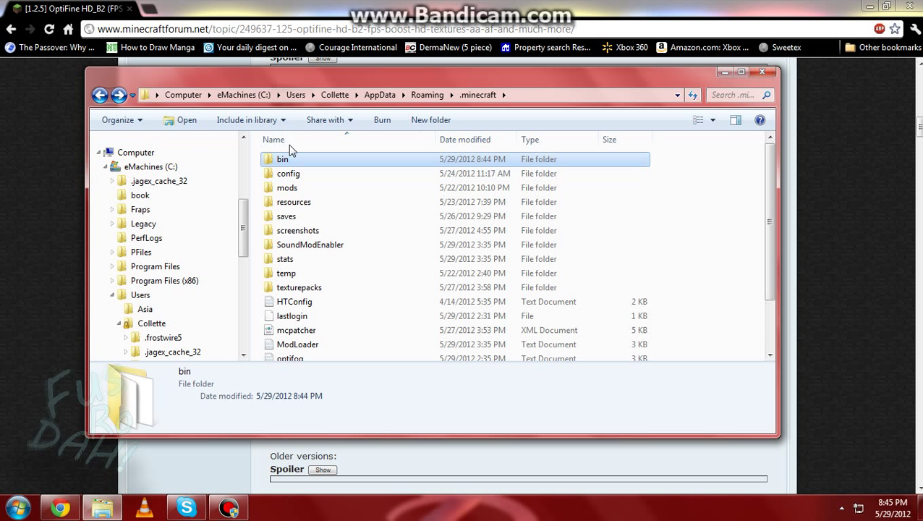
double_click(298, 288)
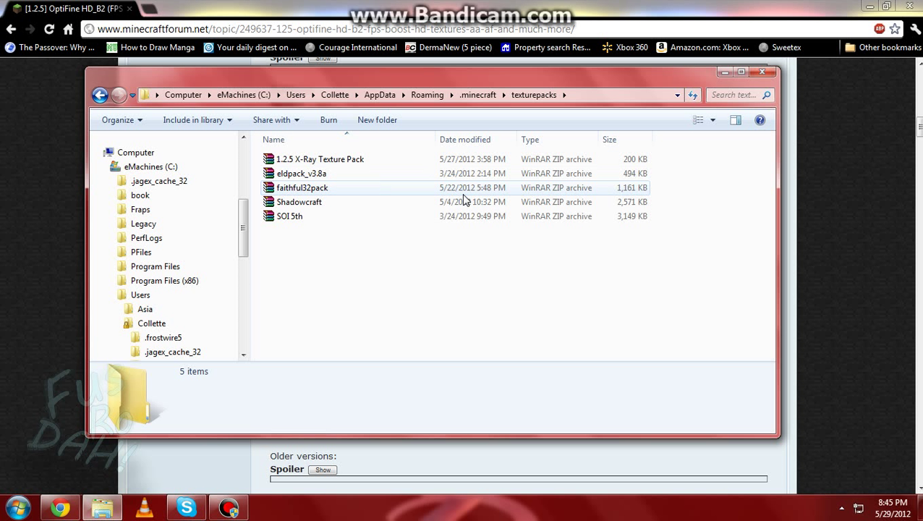
click(761, 75)
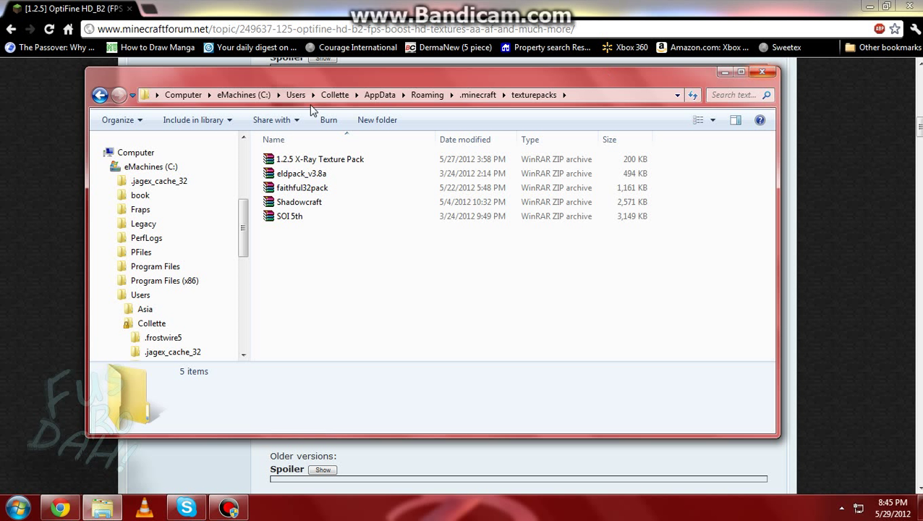
scroll(203, 210, up, 5)
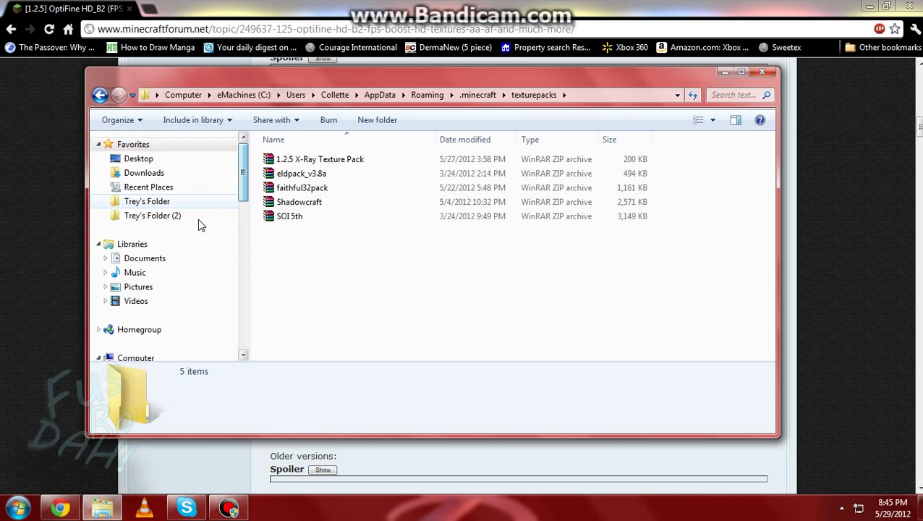
click(221, 215)
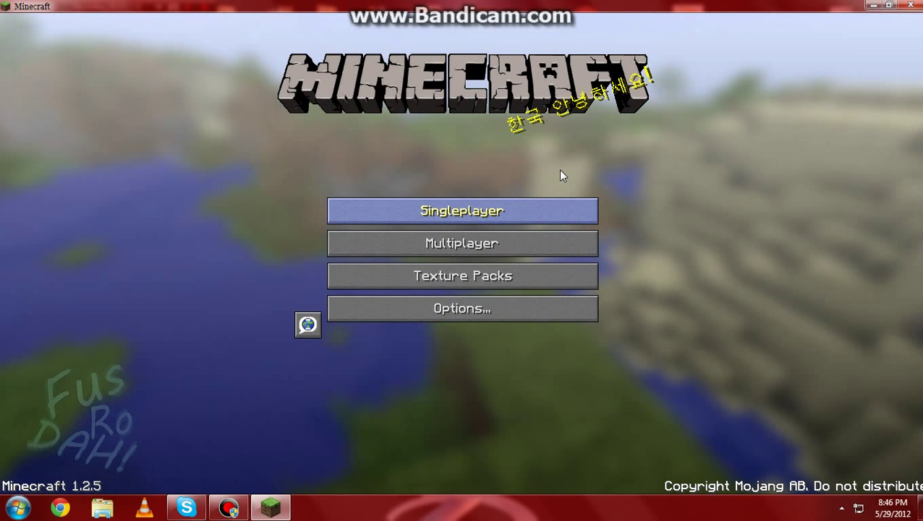
Step: Start a Singleplayer game and create a new Survival world named New World
click(561, 210)
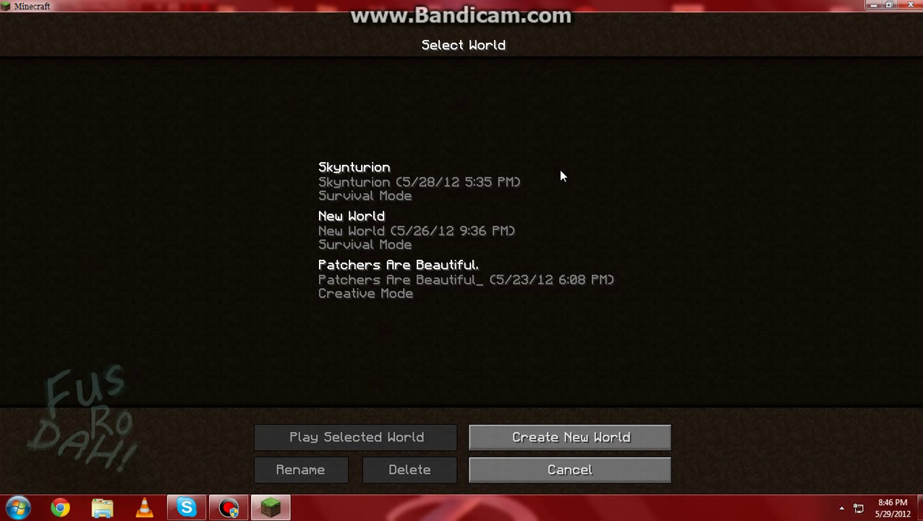
click(511, 442)
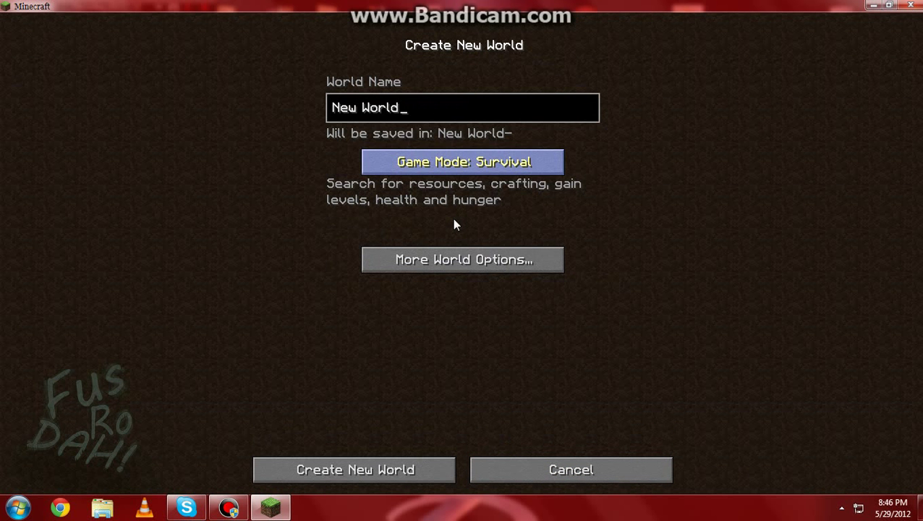
click(398, 469)
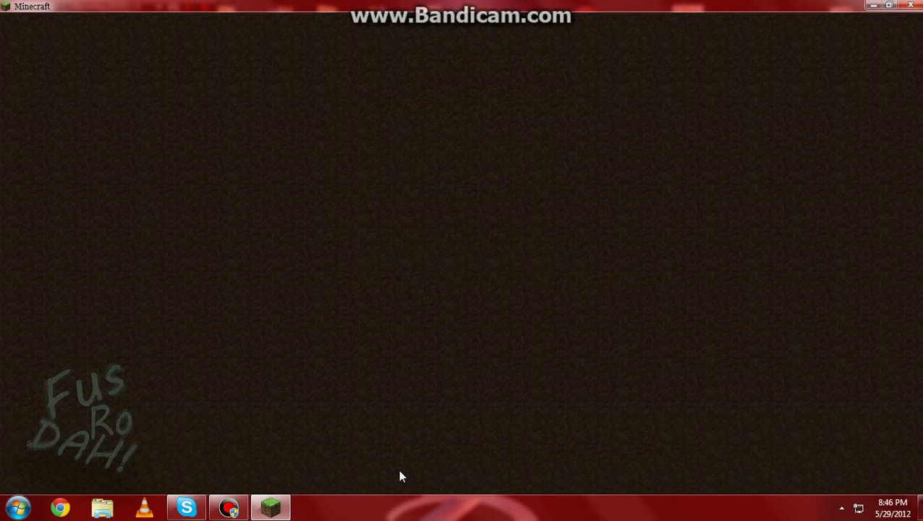